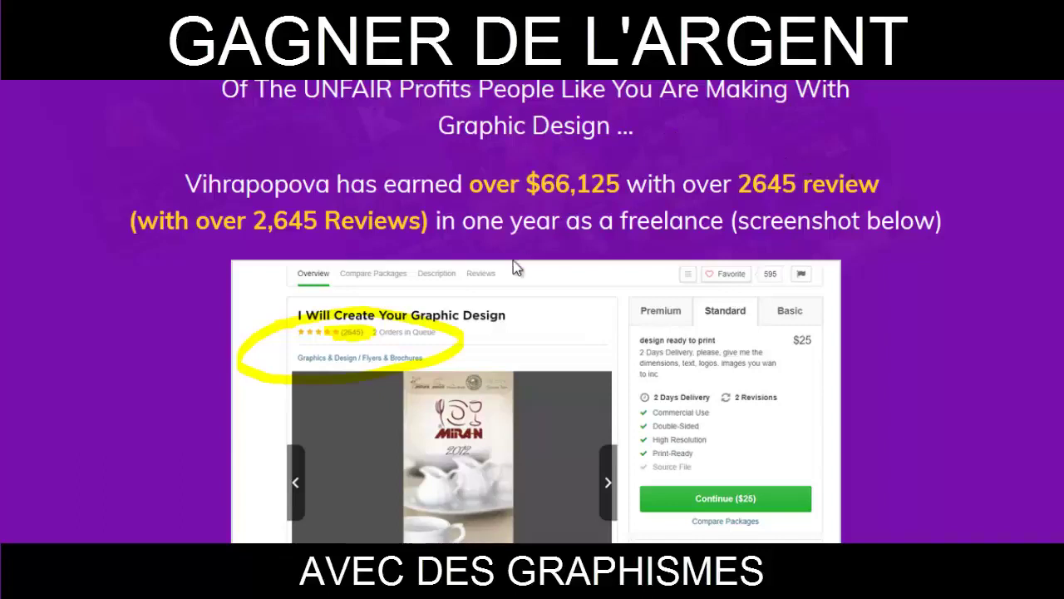
Step: Scroll through the freelancer gig screenshots, then back up to the Quote Jungle logo gig
scroll(540, 249, "down", 3)
scroll(237, 129, "up", 1)
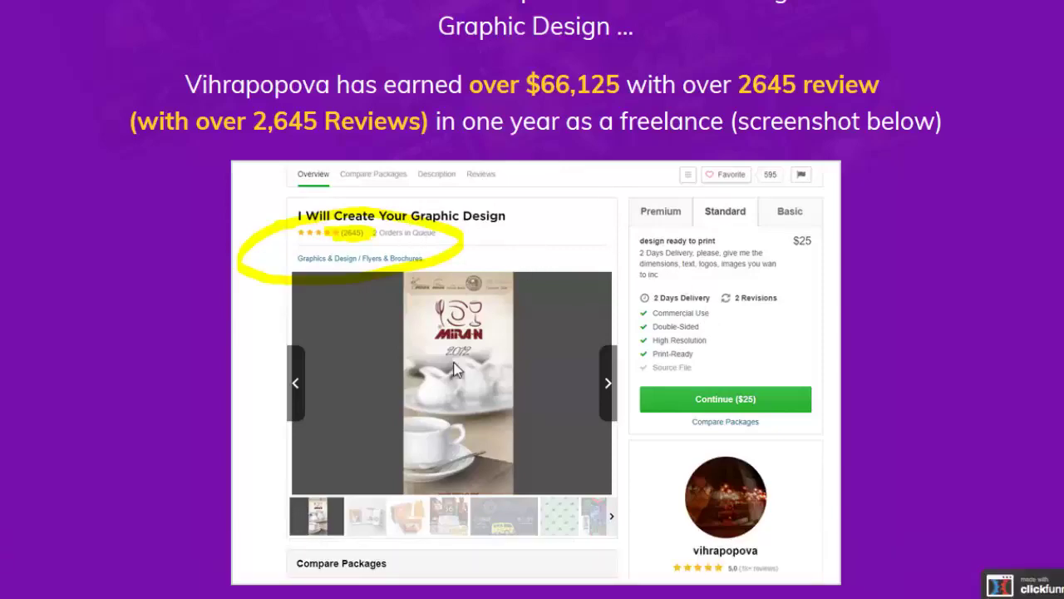
scroll(458, 249, "down", 7)
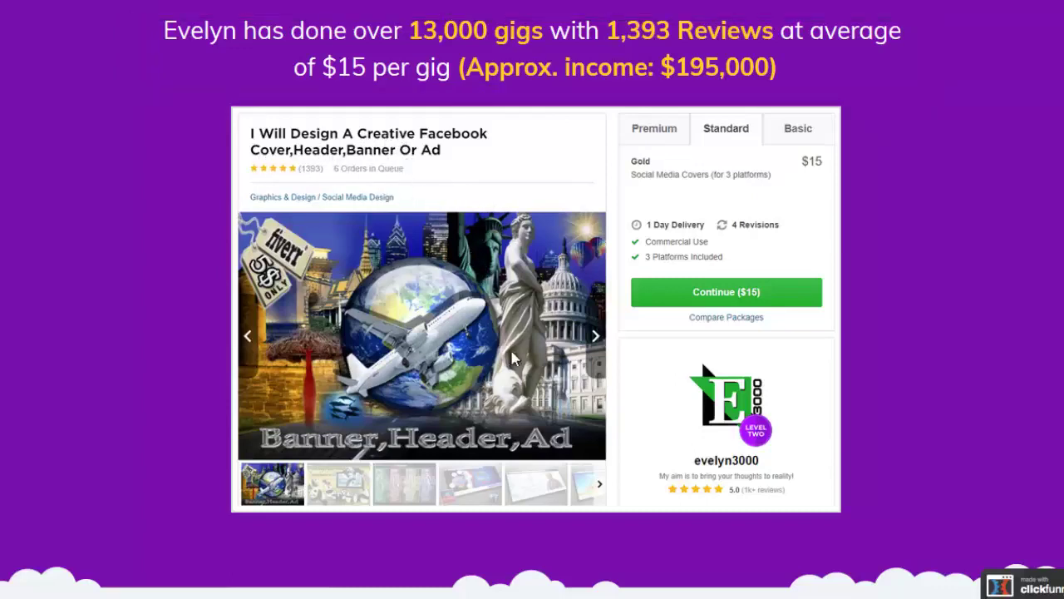
scroll(449, 206, "up", 3)
scroll(466, 375, "up", 2)
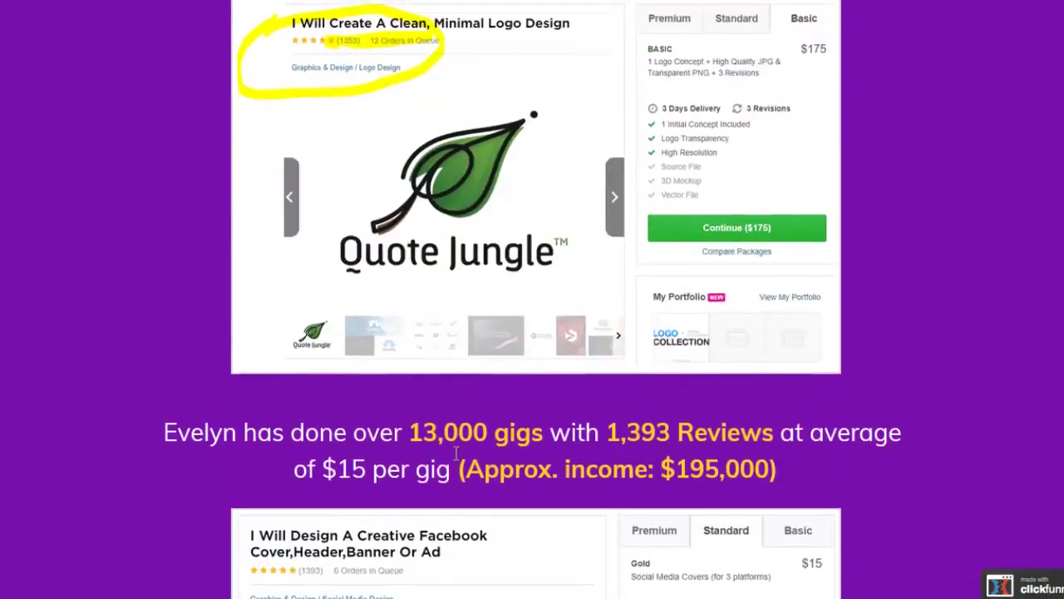
scroll(523, 341, "up", 3)
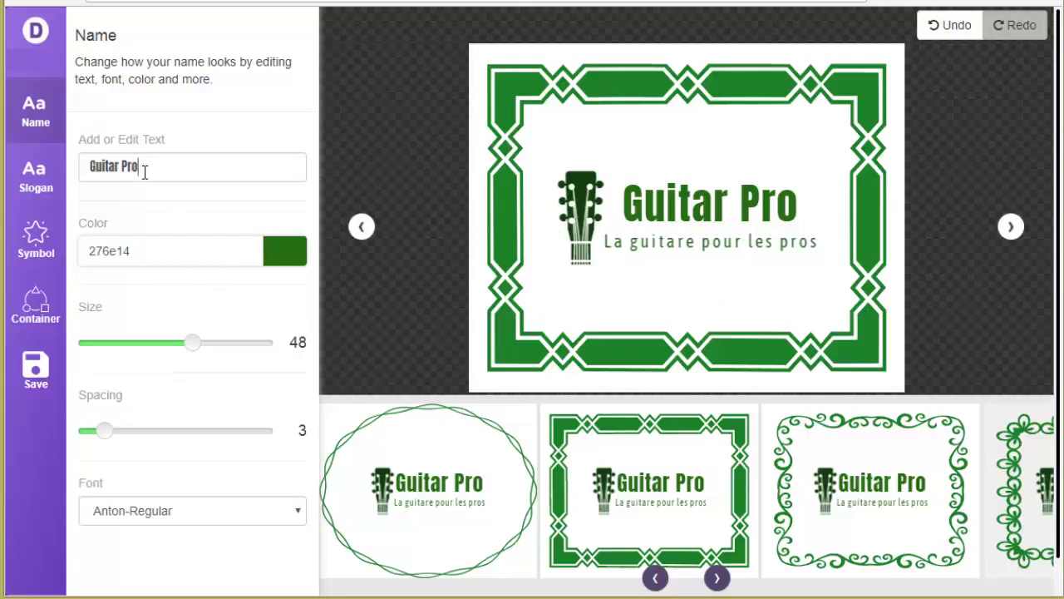
Step: Review the Guitar Pro logo's slogan, then its guitar symbol settings (size 17, spacing 10)
left_click(36, 179)
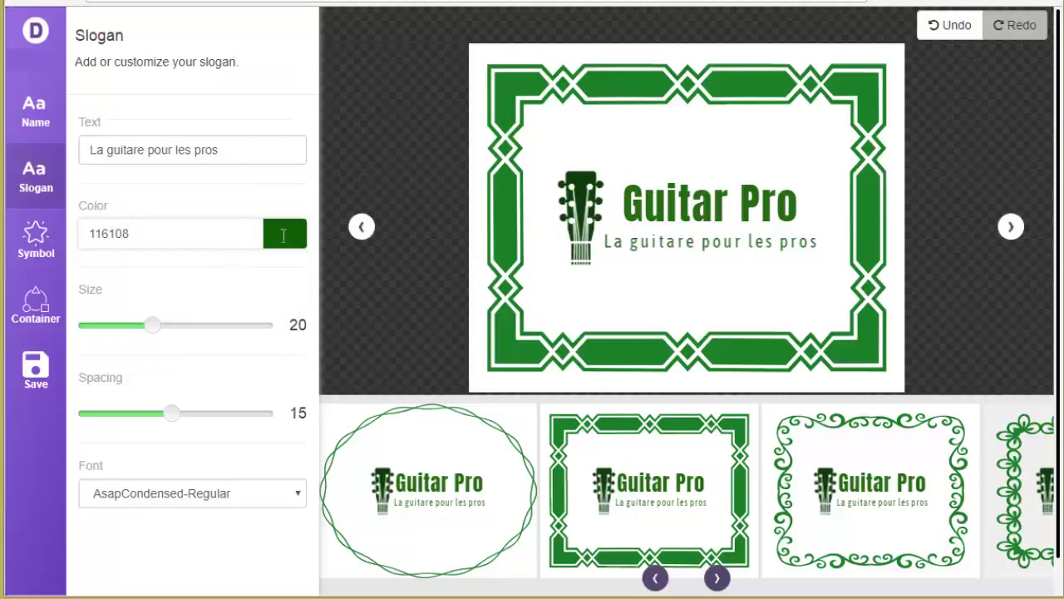
left_click(35, 237)
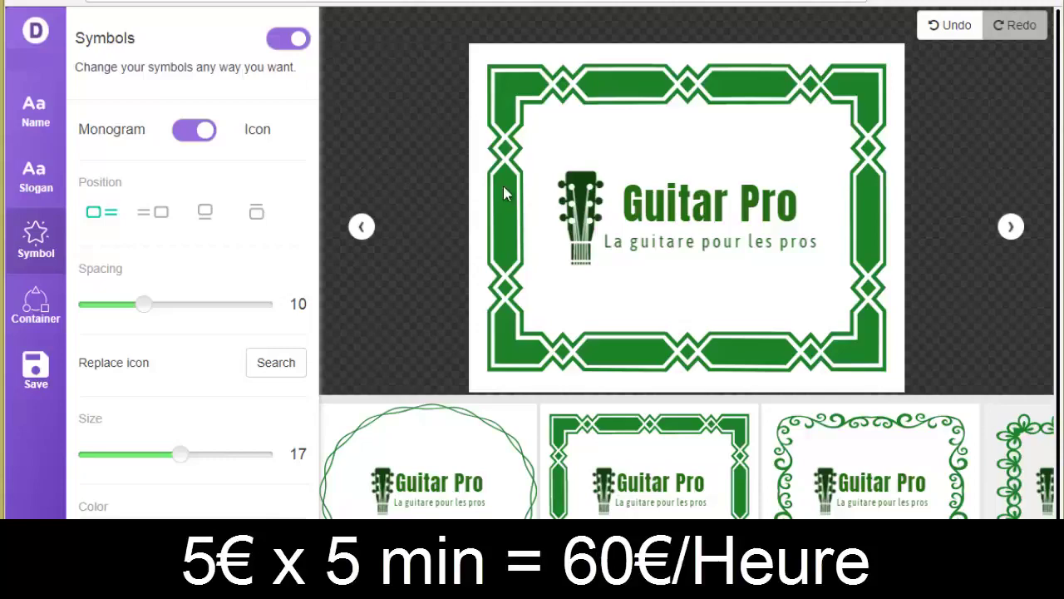
Step: Replace the headstock symbol with a guitar icon and shrink it to size 14
left_click(279, 364)
left_click(334, 249)
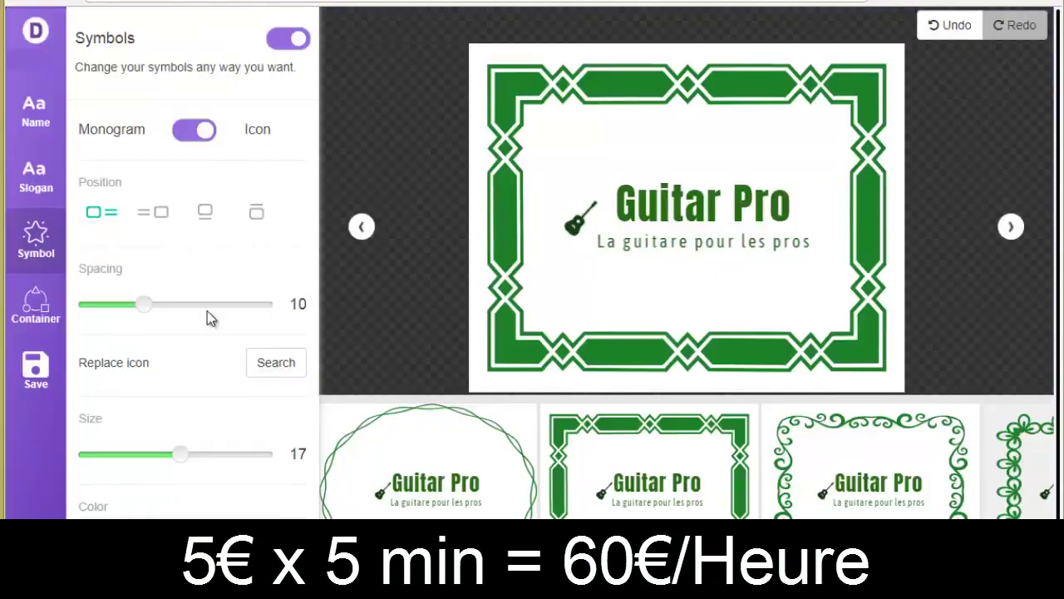
left_click_drag(180, 456, 163, 454)
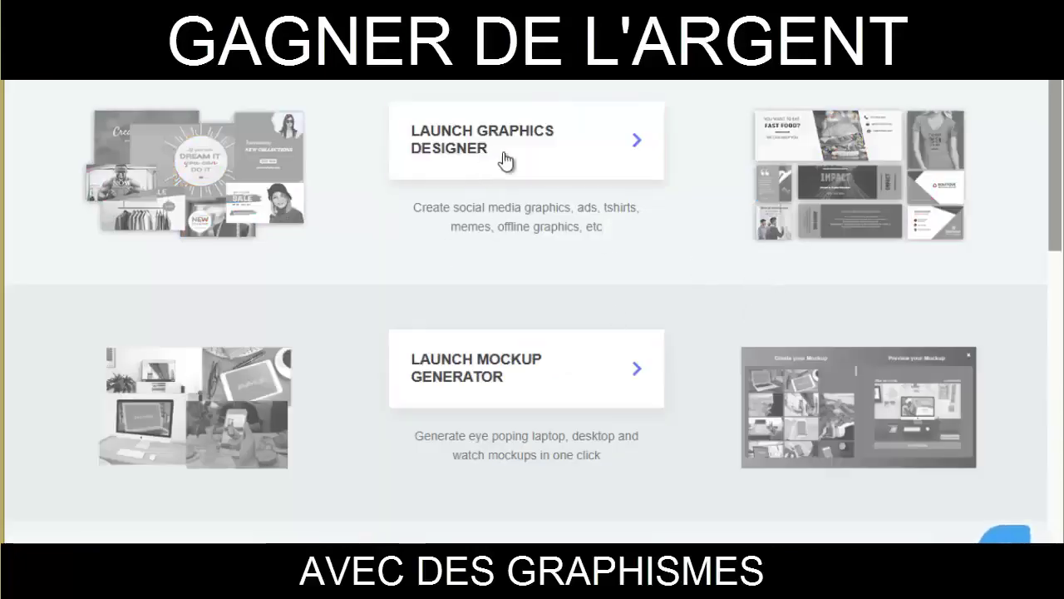
Step: Browse down to the Winter Sale banners and open the 'Prices Down! 35%' template
scroll(563, 425, "down", 2)
scroll(571, 430, "down", 2)
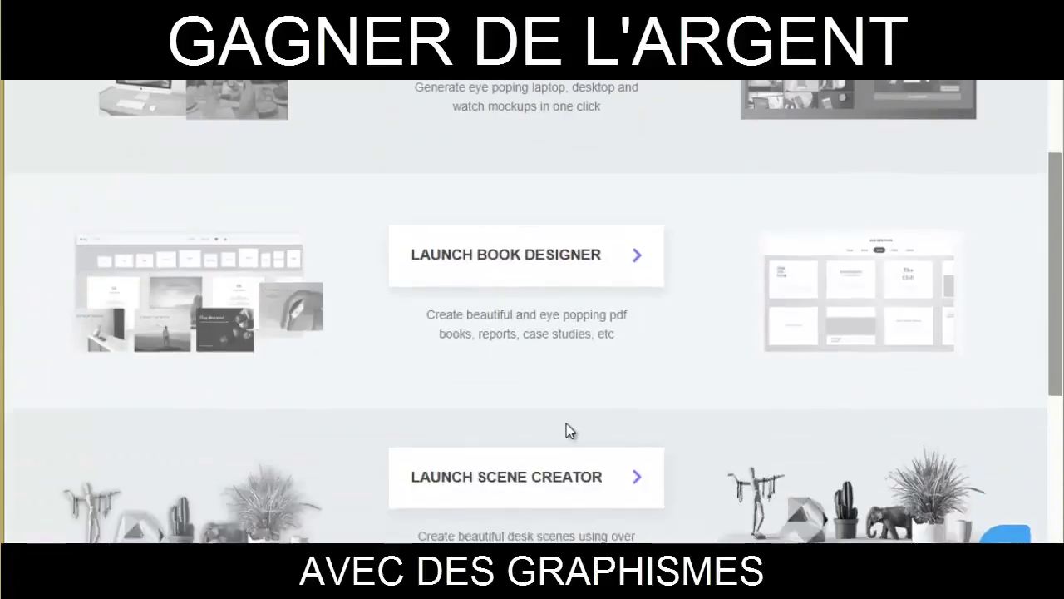
scroll(615, 433, "down", 1)
scroll(499, 465, "down", 5)
scroll(586, 465, "up", 8)
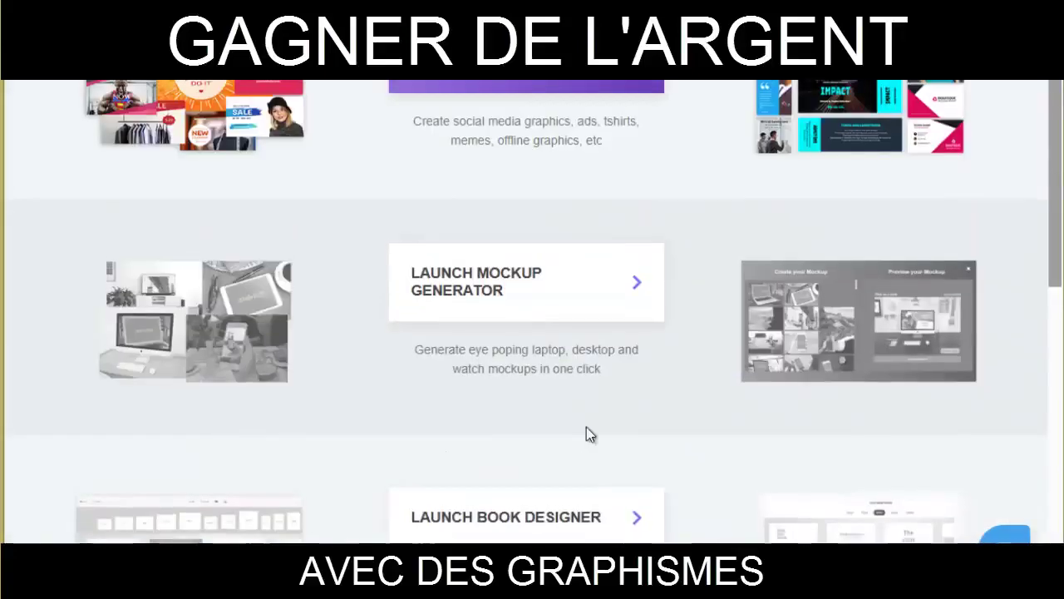
scroll(590, 433, "up", 3)
scroll(582, 212, "down", 1)
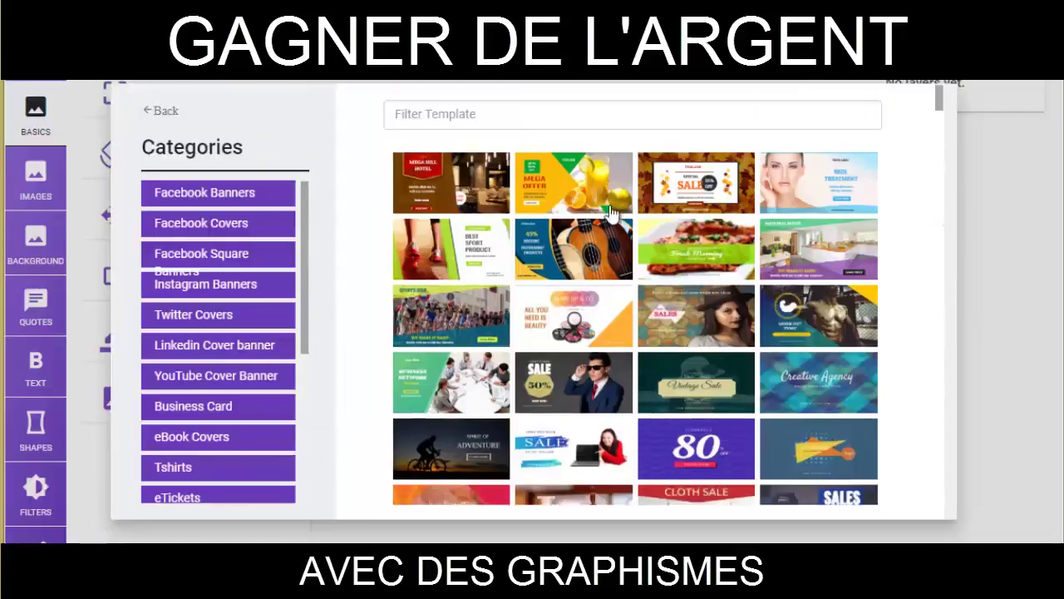
scroll(637, 218, "down", 3)
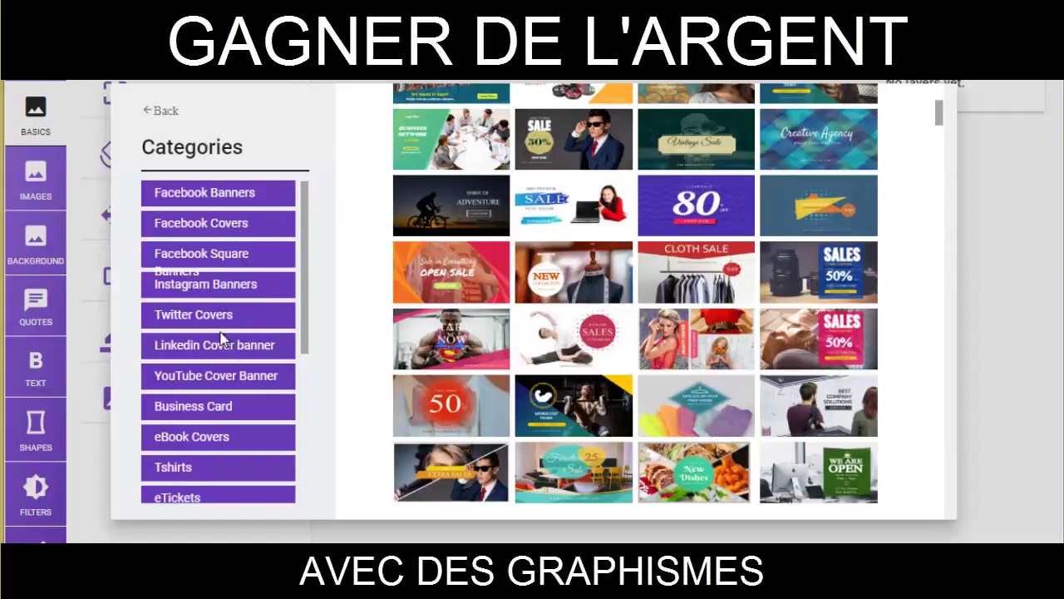
scroll(208, 332, "down", 2)
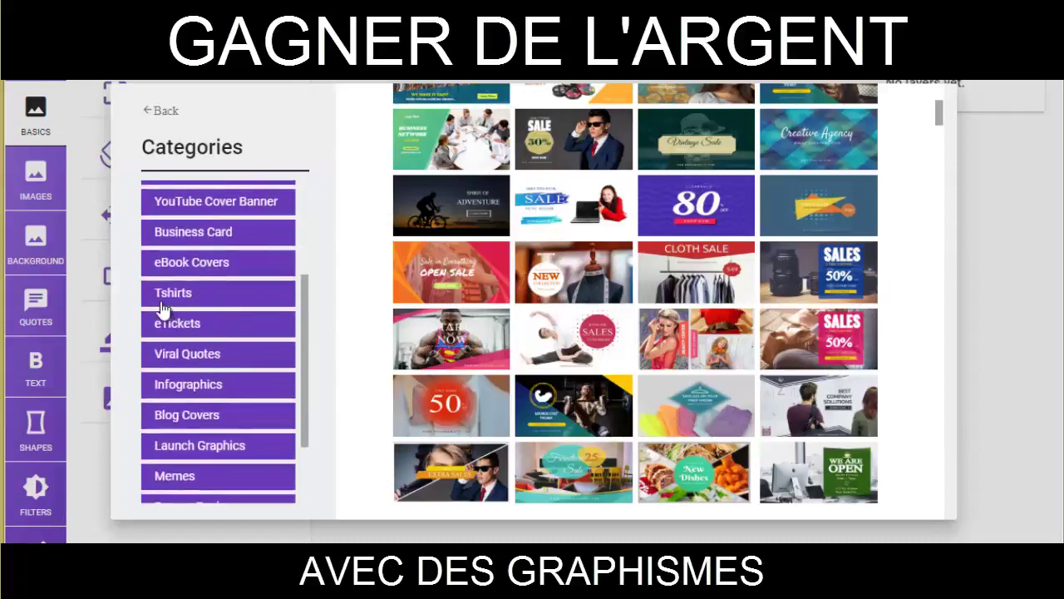
scroll(191, 350, "up", 2)
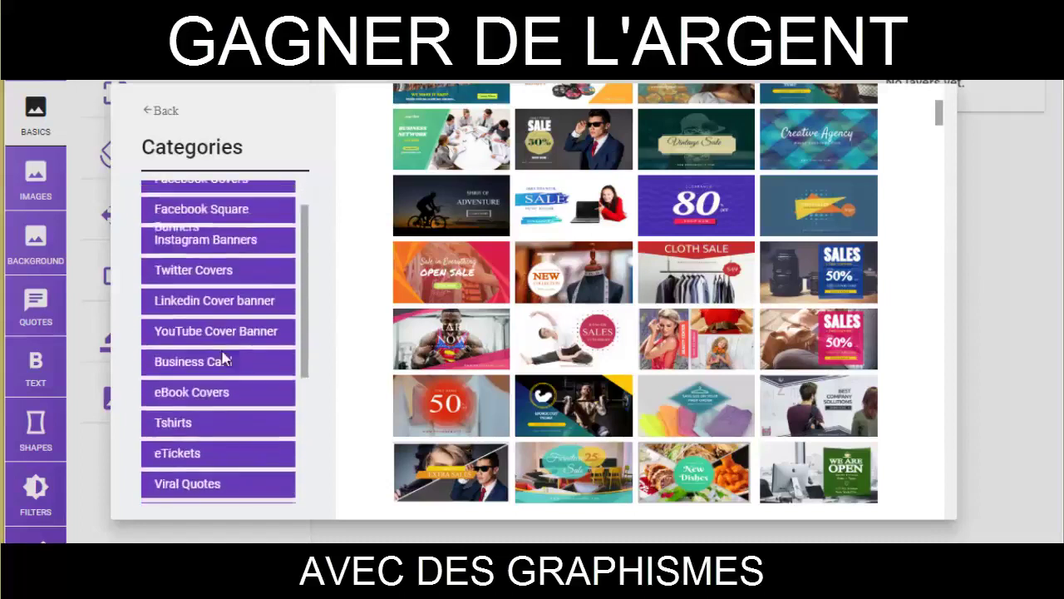
scroll(748, 215, "down", 2)
scroll(746, 210, "down", 5)
scroll(732, 216, "down", 2)
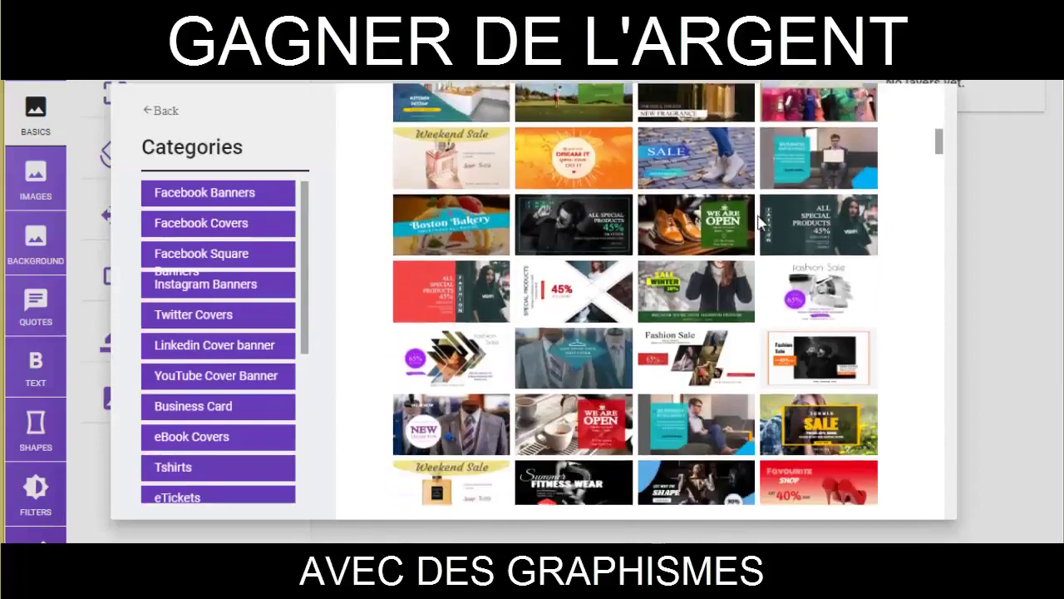
scroll(707, 225, "down", 1)
scroll(682, 236, "down", 4)
scroll(682, 235, "down", 3)
scroll(681, 282, "down", 2)
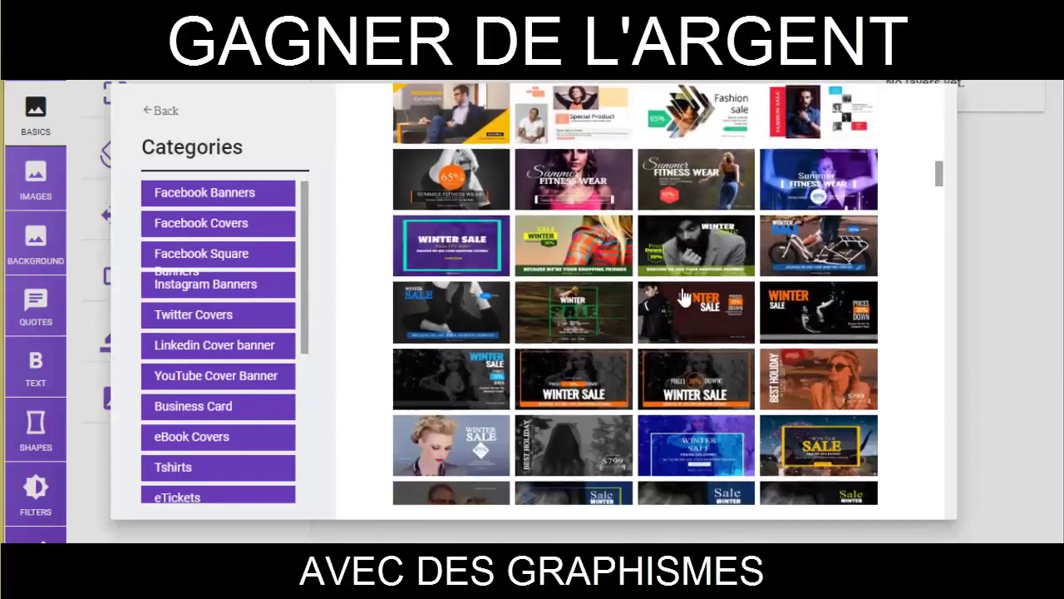
left_click(690, 255)
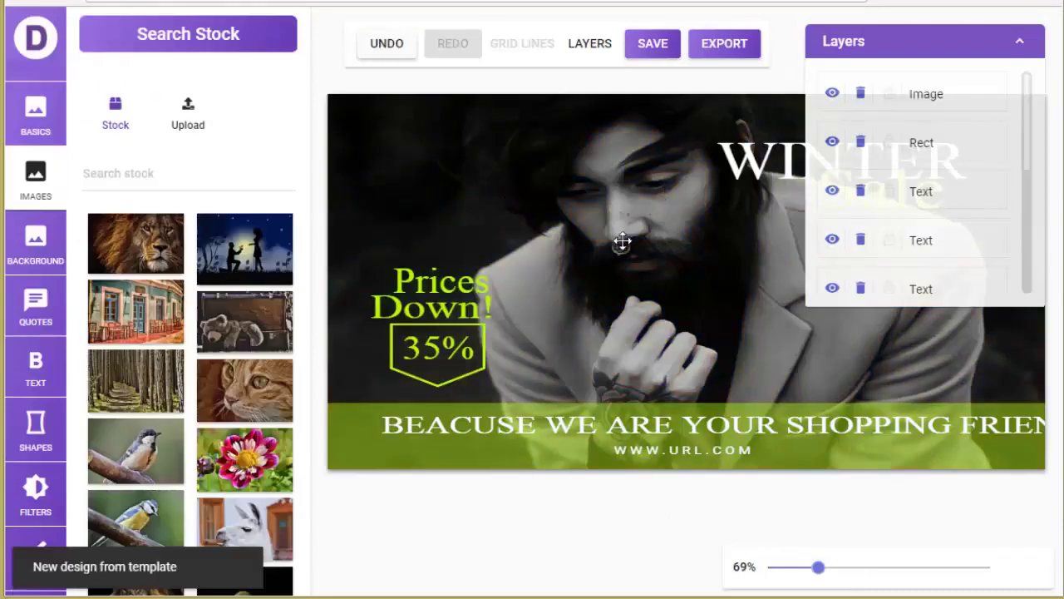
Step: Move the banner's background photo so the bearded man sits further right, then select the Rect layer
double_click(758, 173)
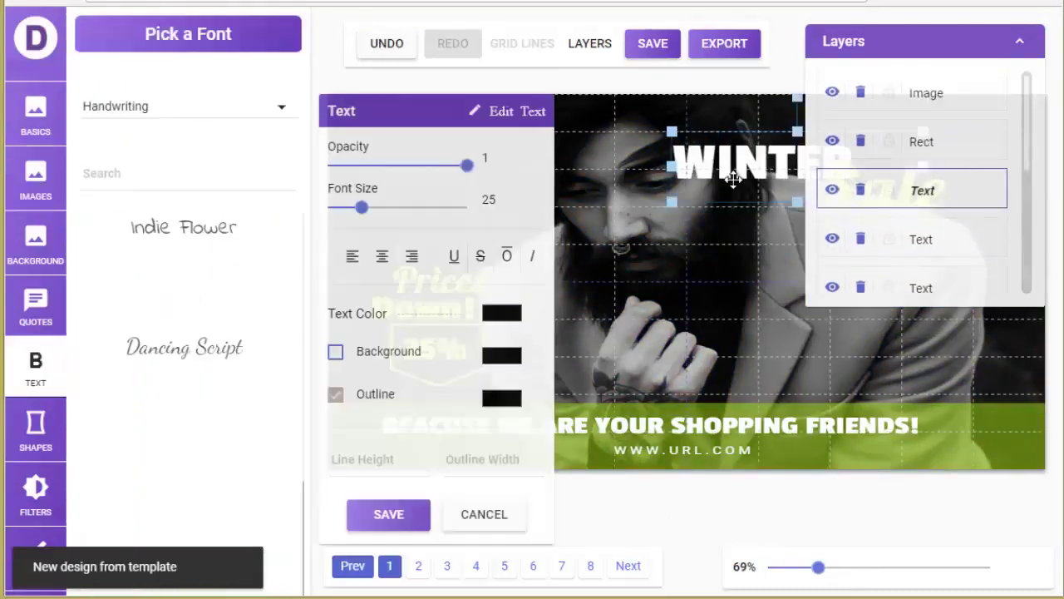
left_click_drag(679, 232, 612, 430)
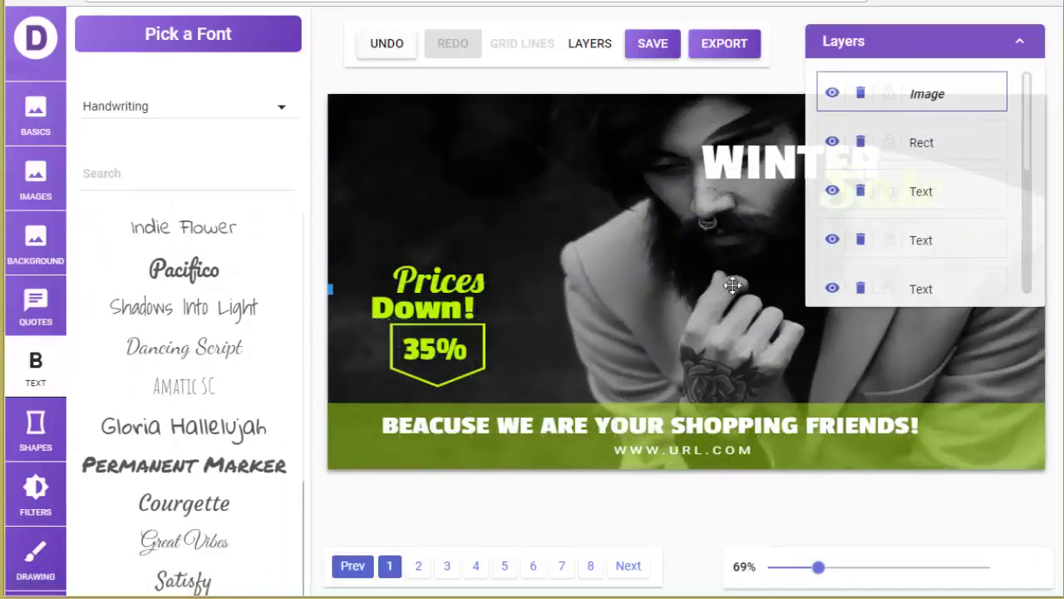
left_click(504, 166)
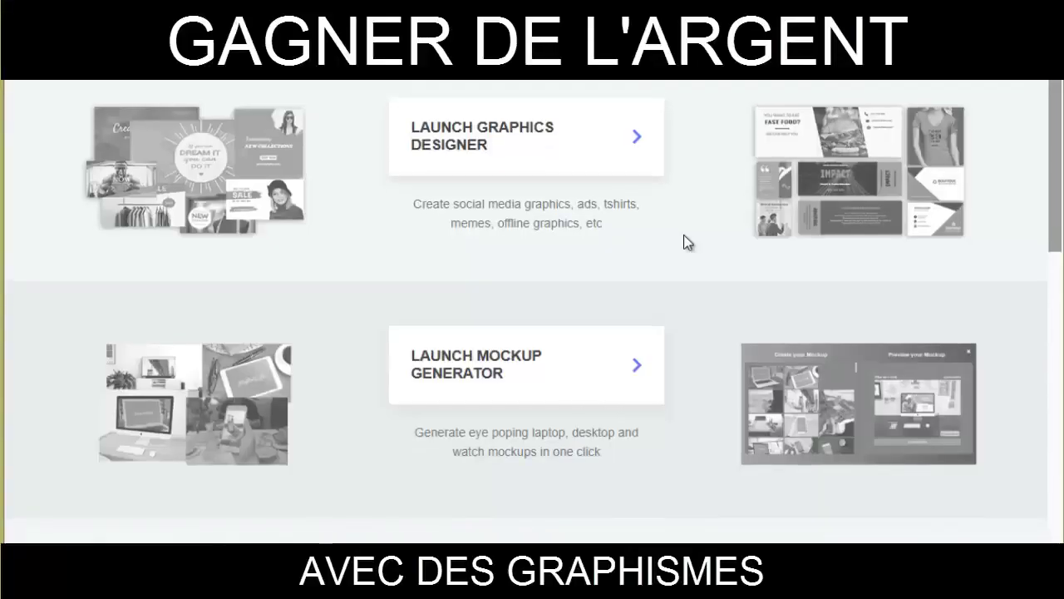
Step: Start a mockup from the 1280x960 building-billboard template in the Mockup Generator
scroll(684, 240, "down", 2)
left_click(577, 293)
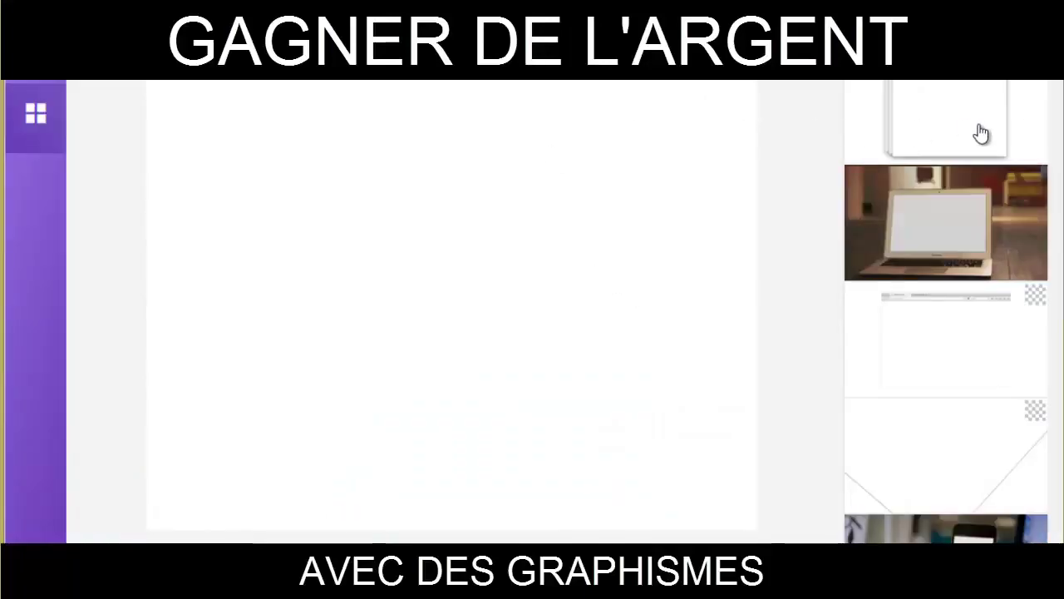
scroll(982, 136, "down", 3)
scroll(963, 183, "down", 5)
scroll(963, 333, "down", 3)
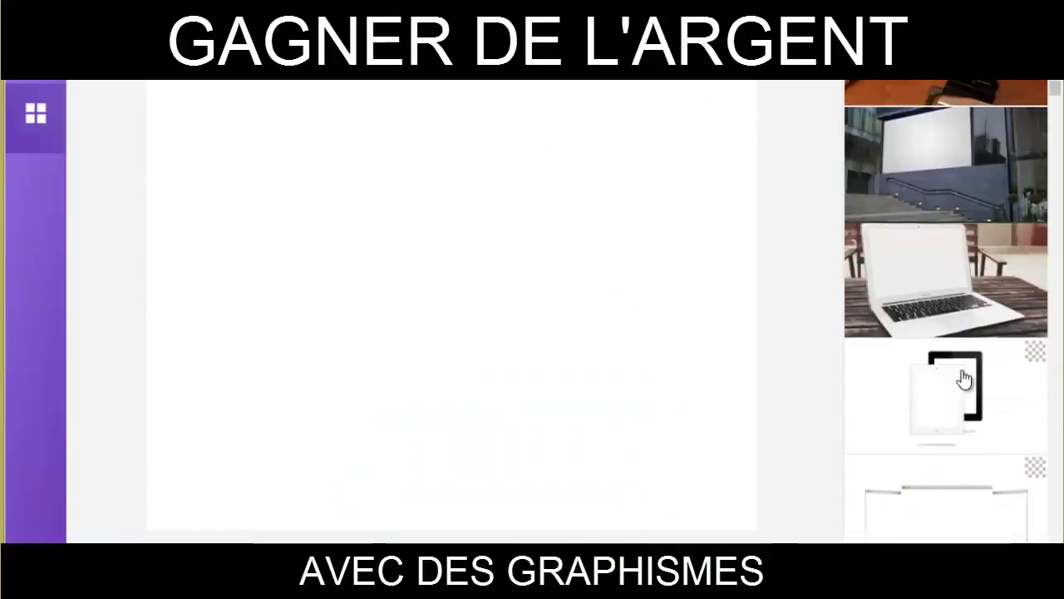
scroll(953, 324, "up", 3)
scroll(943, 262, "down", 3)
scroll(942, 251, "up", 2)
left_click(943, 260)
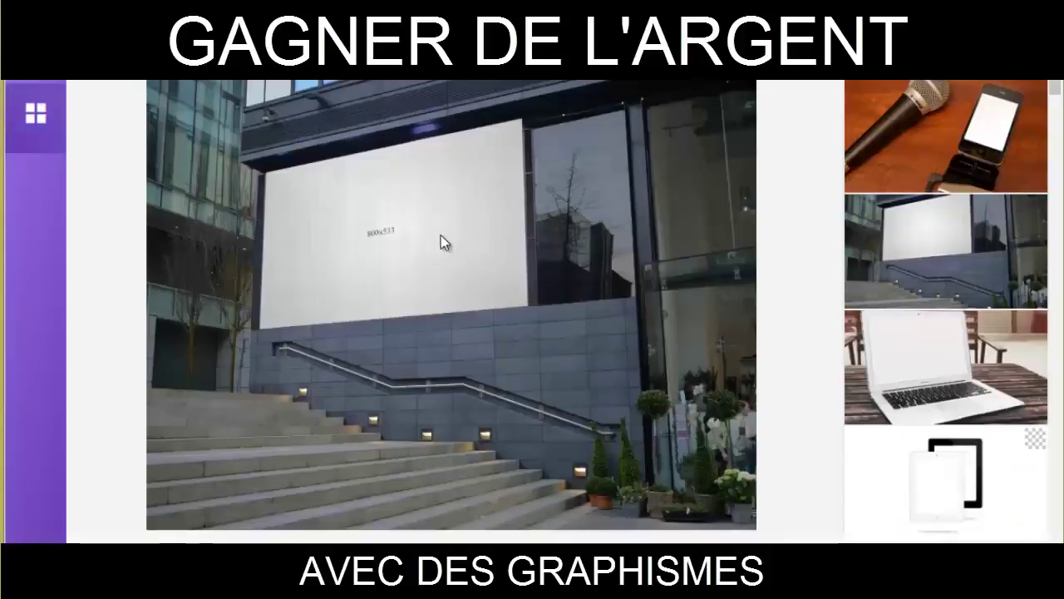
Step: Place the red-carpet photo on the billboard's blank screen
left_click(440, 235)
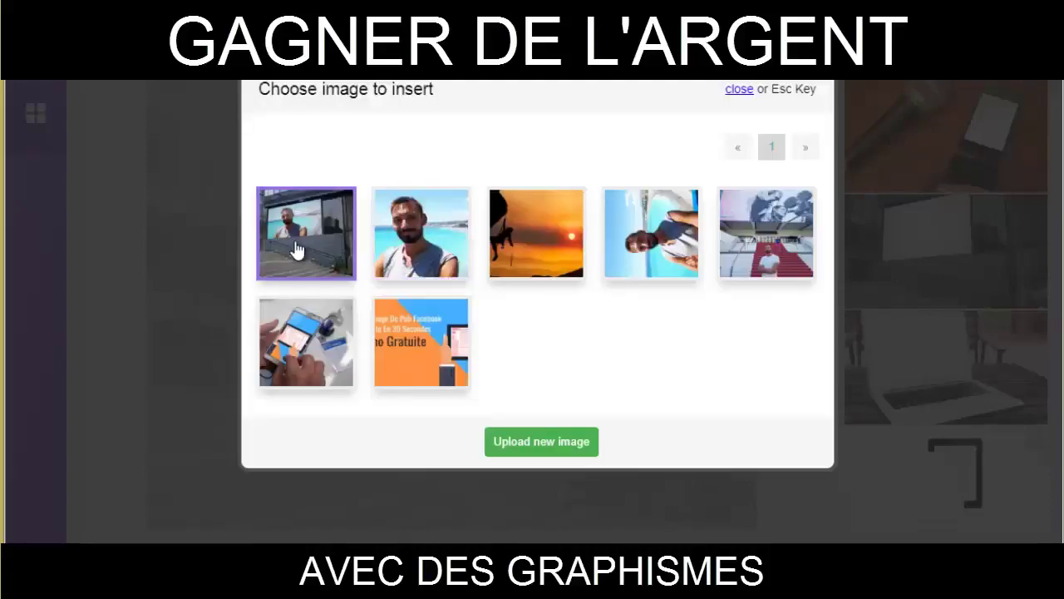
left_click(786, 222)
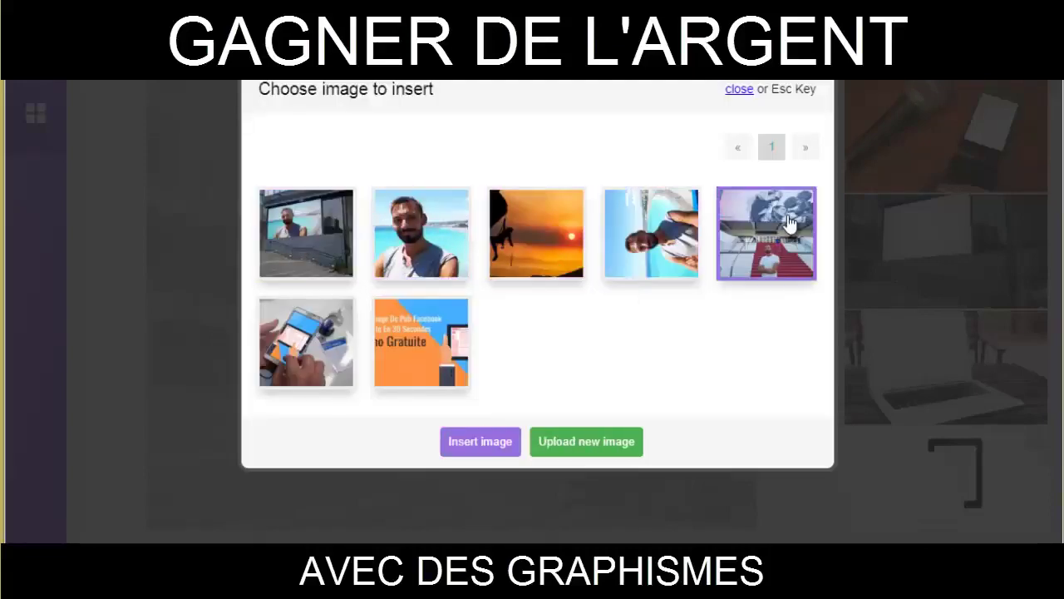
left_click(497, 446)
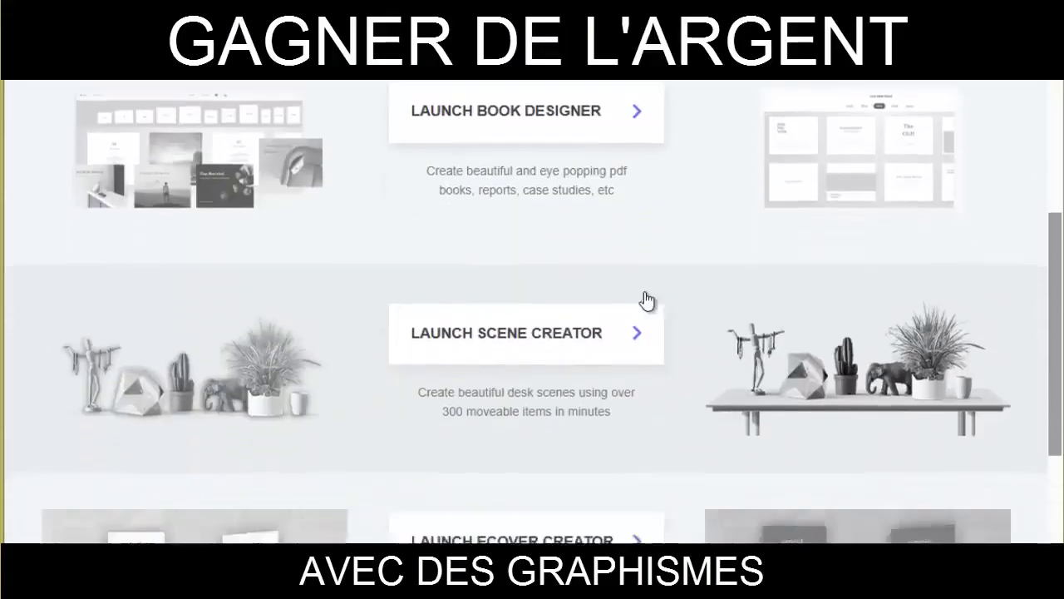
Step: Create a Binder-style ecover titled 'exemple' from the Article Marketing template
scroll(647, 299, "down", 3)
scroll(682, 283, "down", 2)
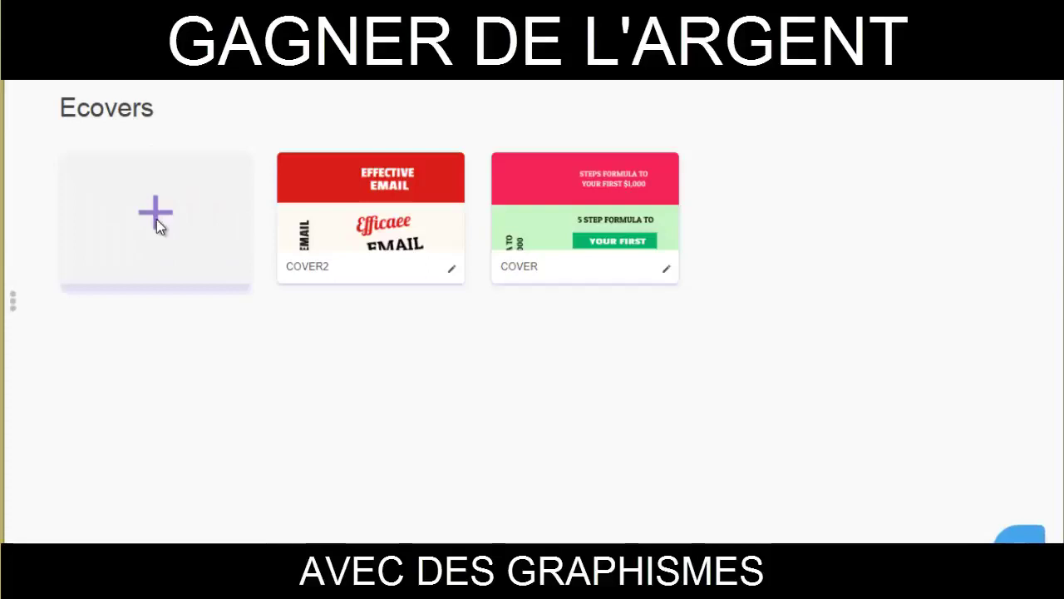
left_click(241, 209)
left_click(324, 130)
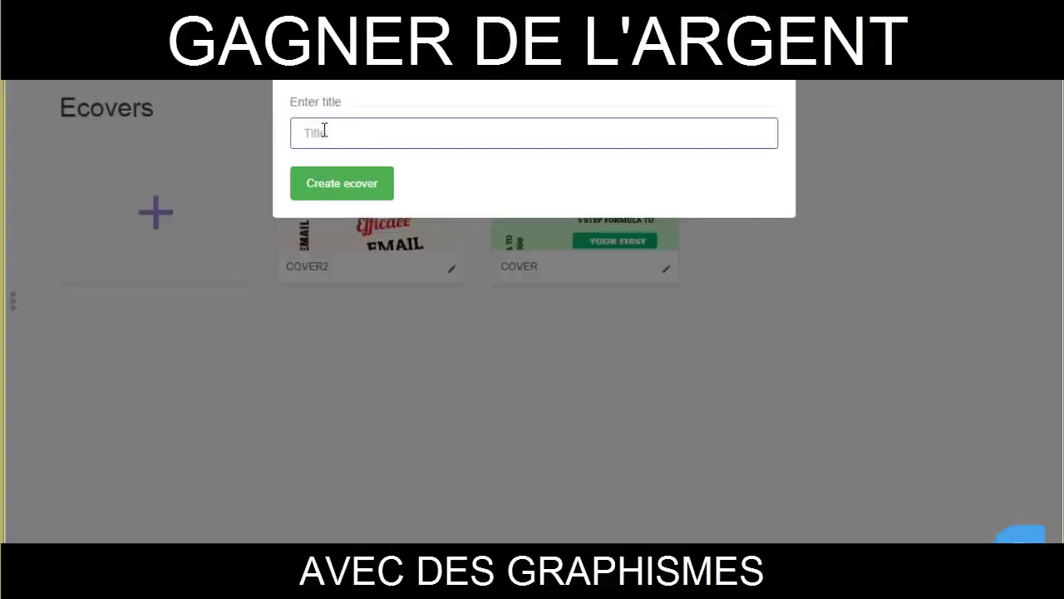
type("exemple")
left_click(335, 183)
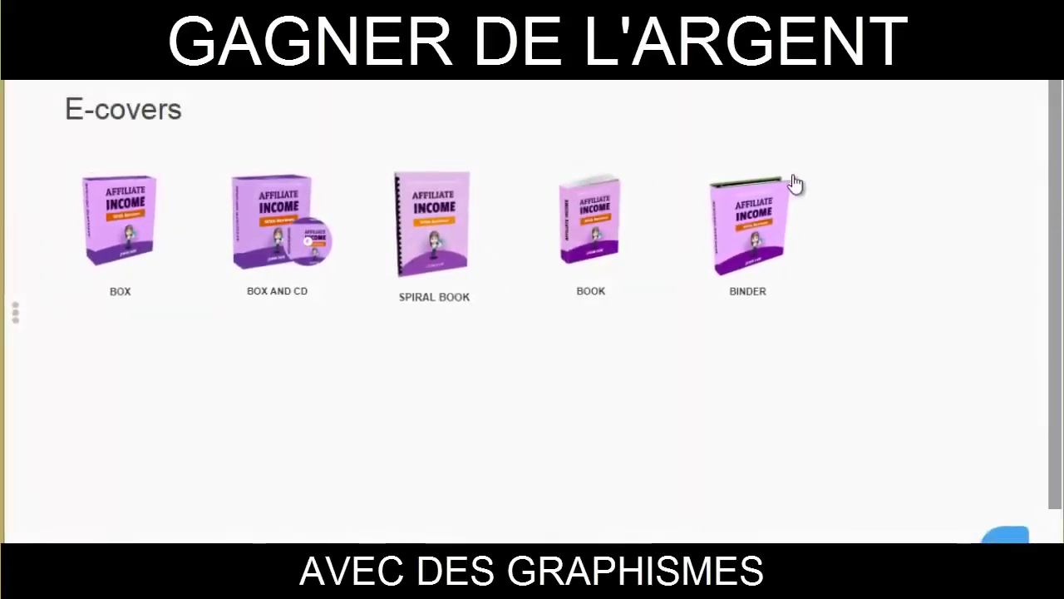
left_click(760, 217)
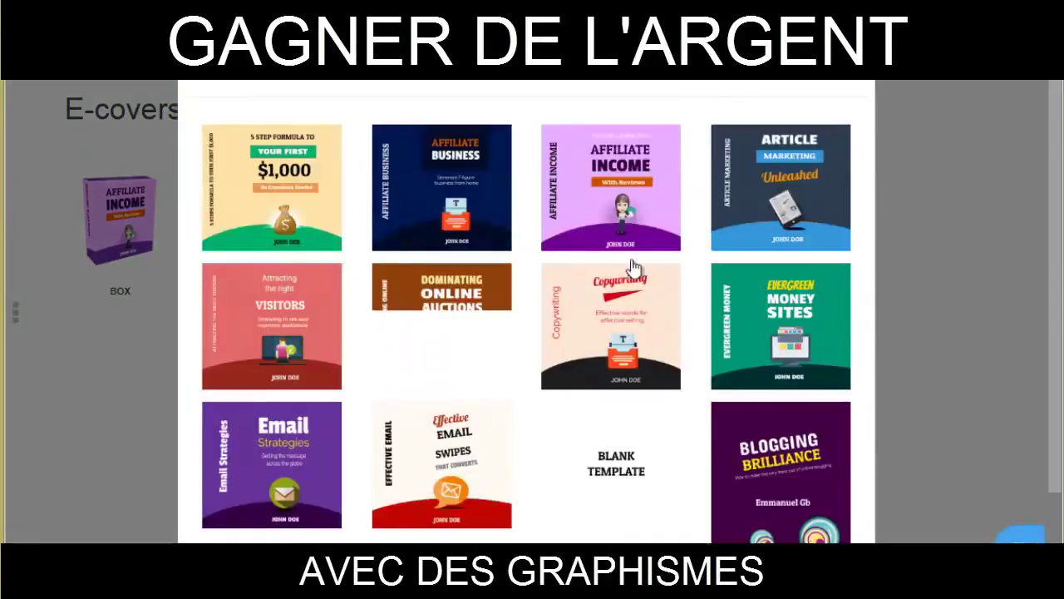
left_click(794, 220)
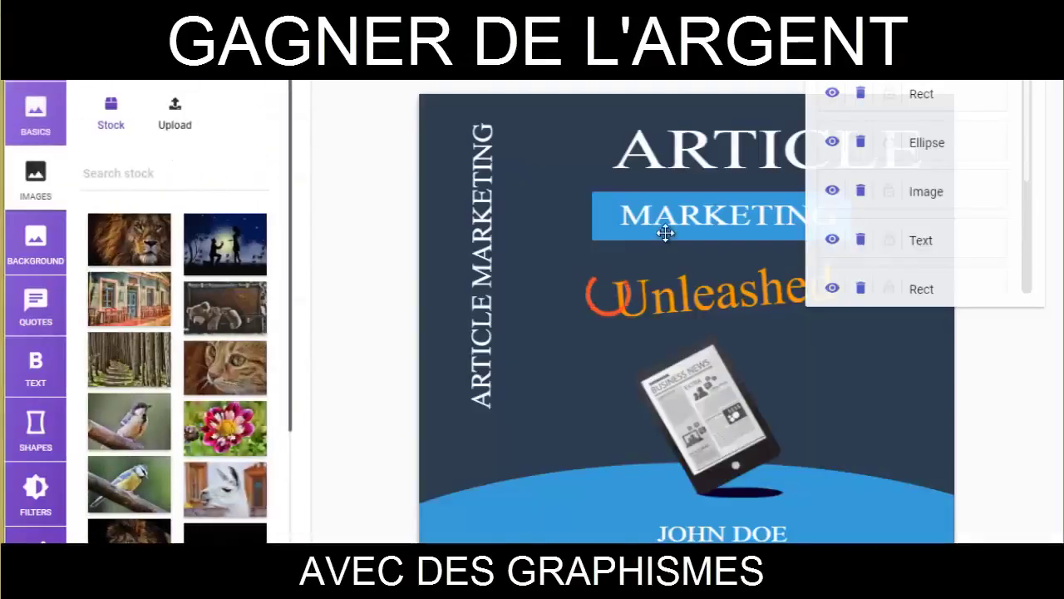
Step: Change the orange 'Unleashed' tagline to 'Uneashed' and render the 3D binder cover
left_click(610, 306)
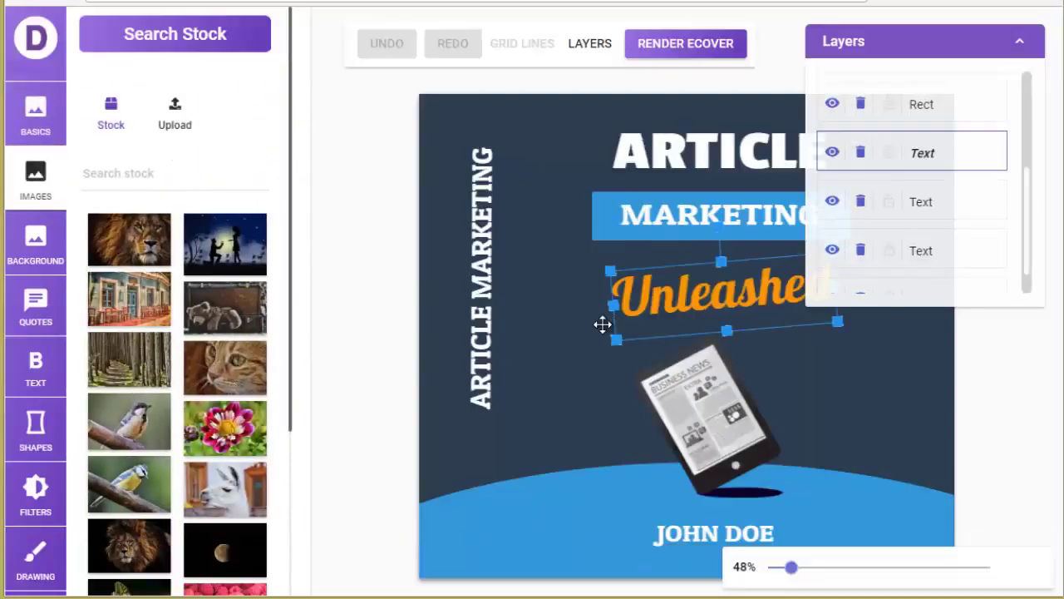
left_click_drag(603, 324, 676, 281)
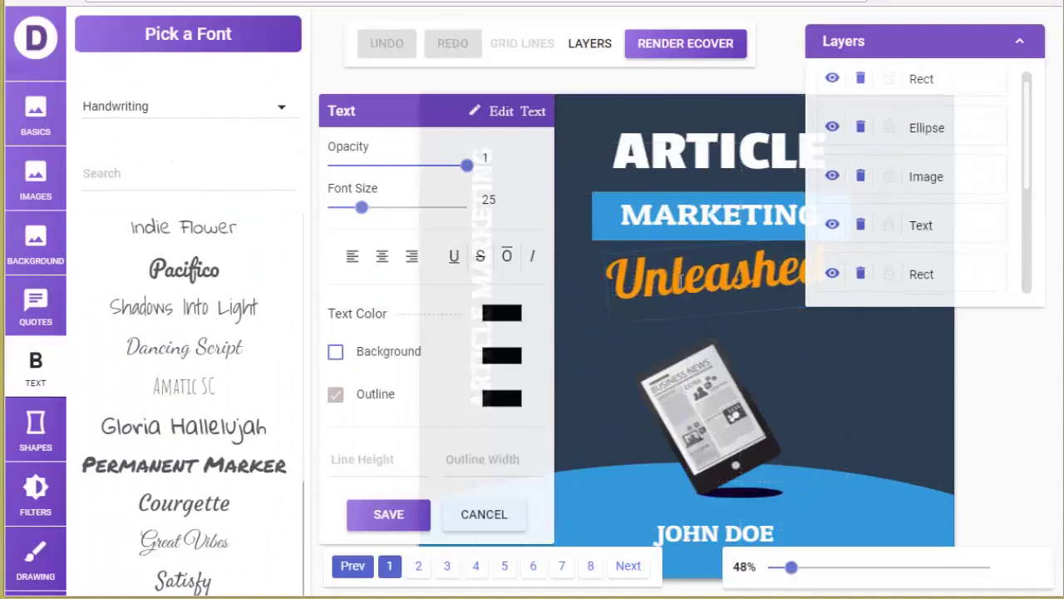
type("ze")
key("BackSpace")
key("BackSpace")
key("BackSpace")
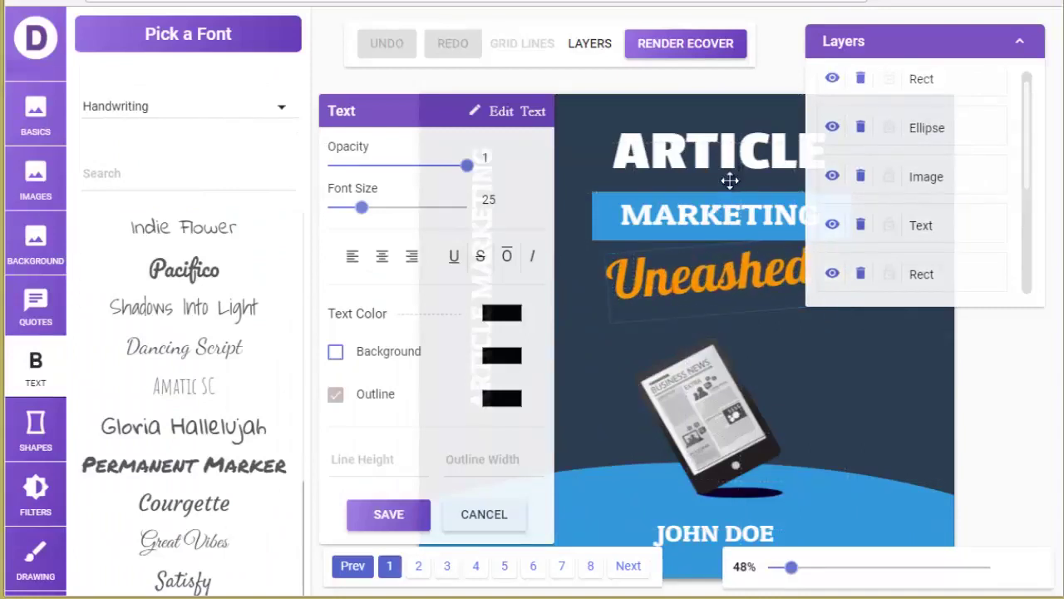
left_click(697, 46)
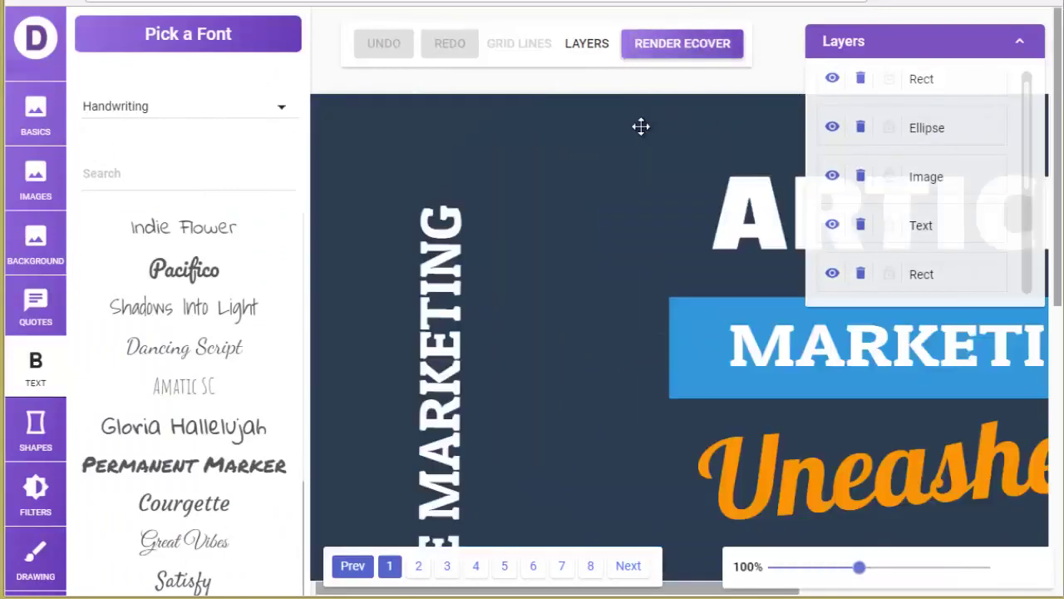